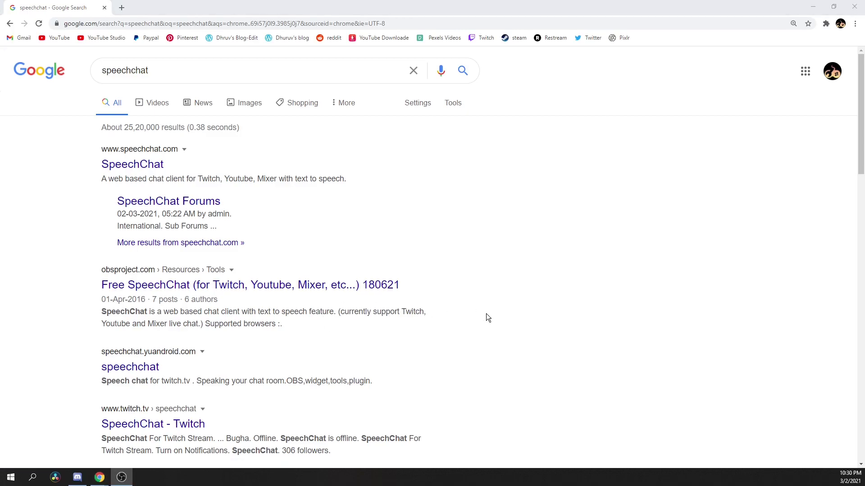
Open the SpeechChat website from the search results and connect it with Google Drive
key("ctrl+plus")
key("ctrl+plus")
key("ctrl+plus")
key("ctrl+plus")
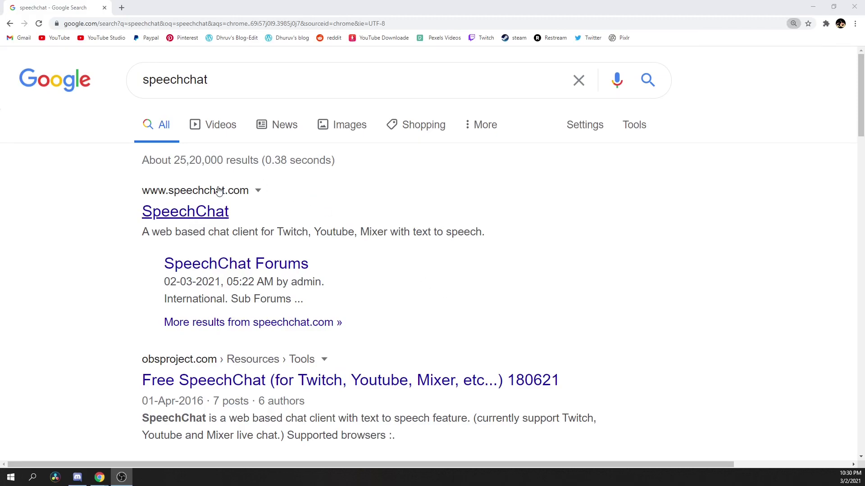
left_click(185, 212)
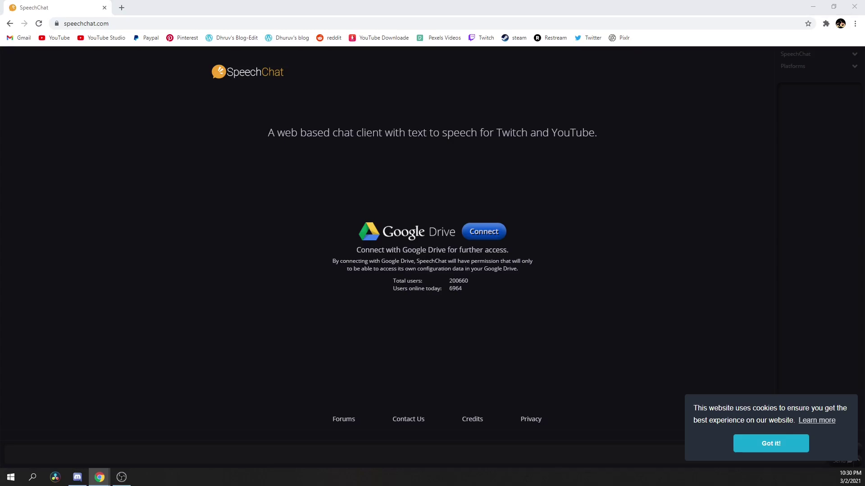
left_click(478, 233)
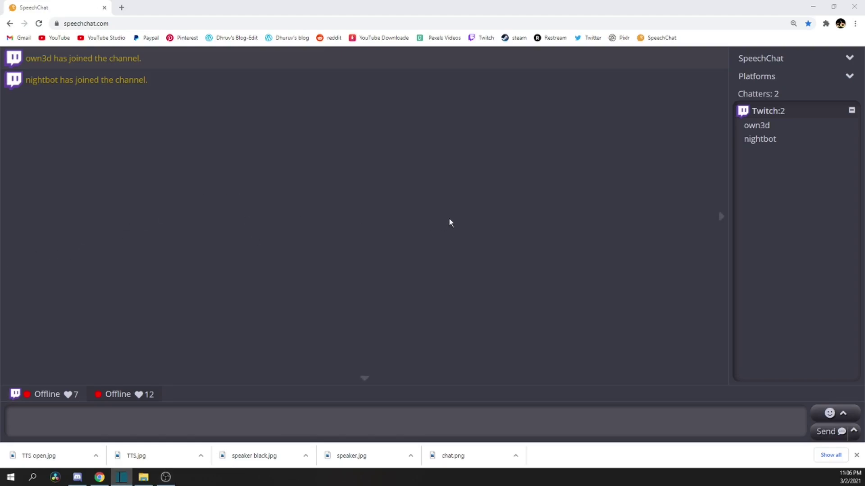
Reconnect Twitch in SpeechChat's platform connections and authorize SpeechChat to access the Twitch account
left_click(465, 220)
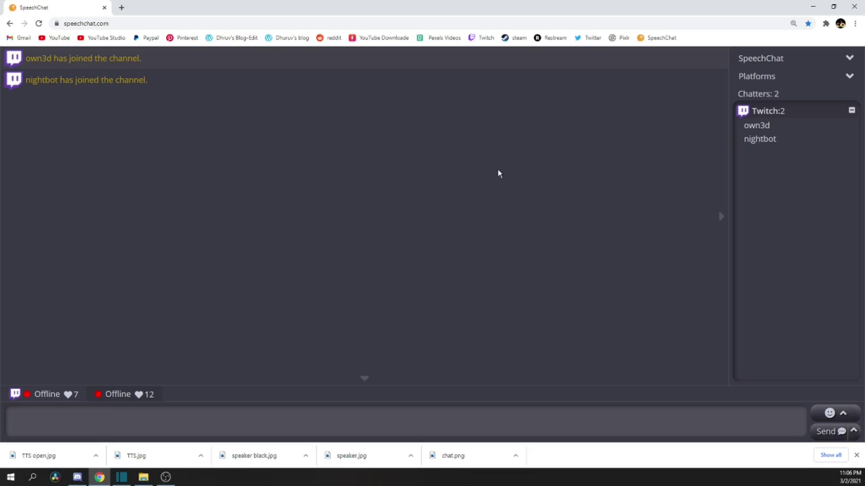
left_click(828, 78)
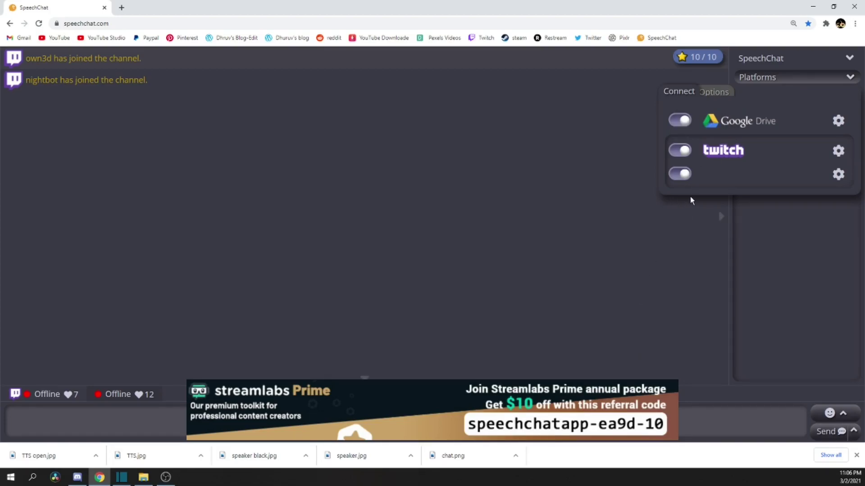
left_click(679, 151)
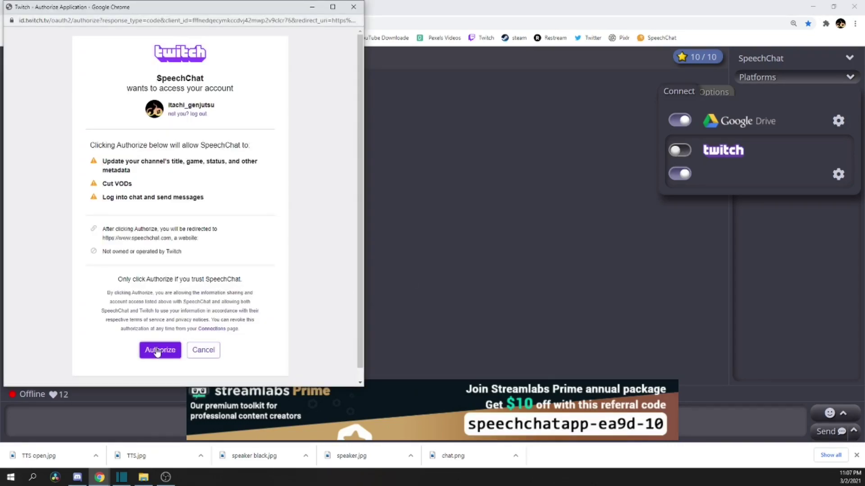
left_click(156, 351)
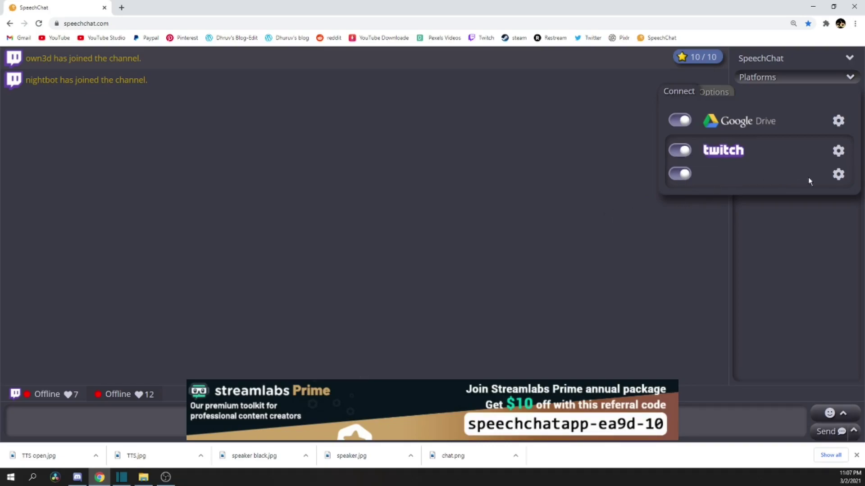
Examine the stream title and description settings of the platform listed below Twitch, without changing them
left_click(838, 174)
left_click(734, 238)
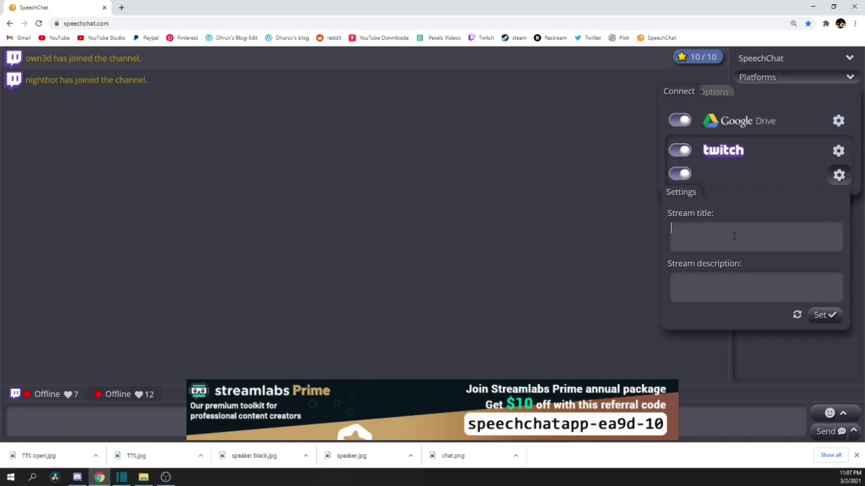
left_click(625, 223)
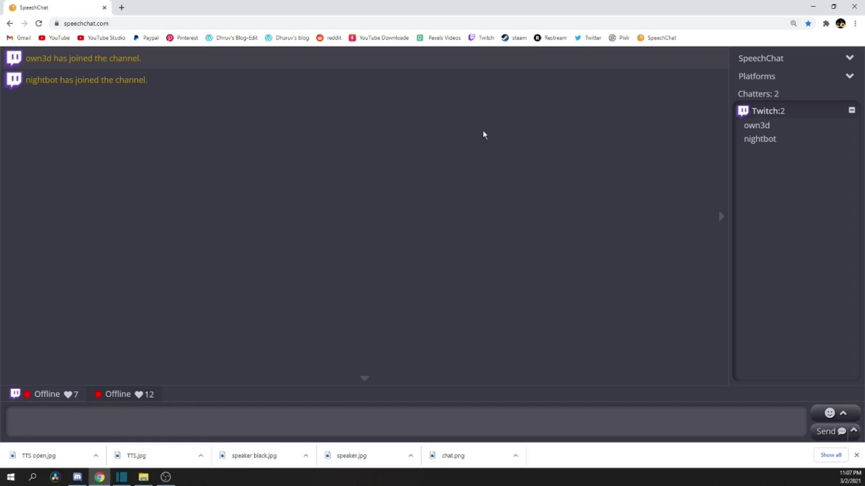
Open Twitch in a new browser tab and go to the creator dashboard's Stream Manager
left_click(122, 8)
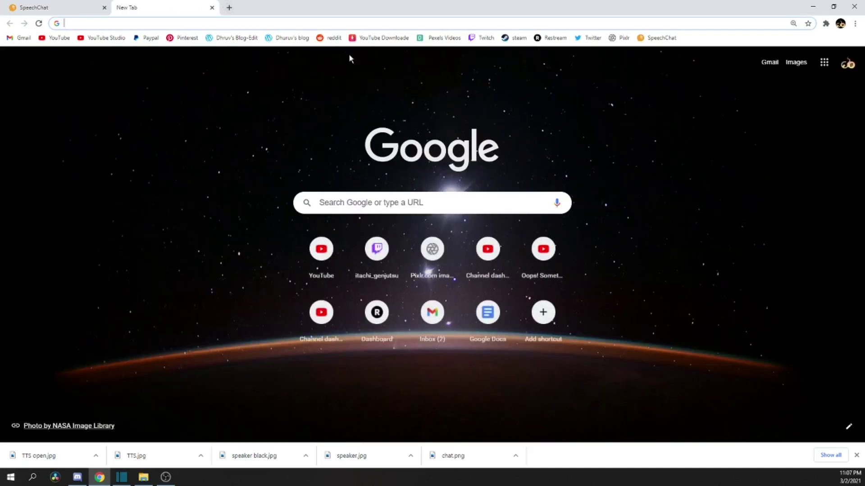
left_click(488, 39)
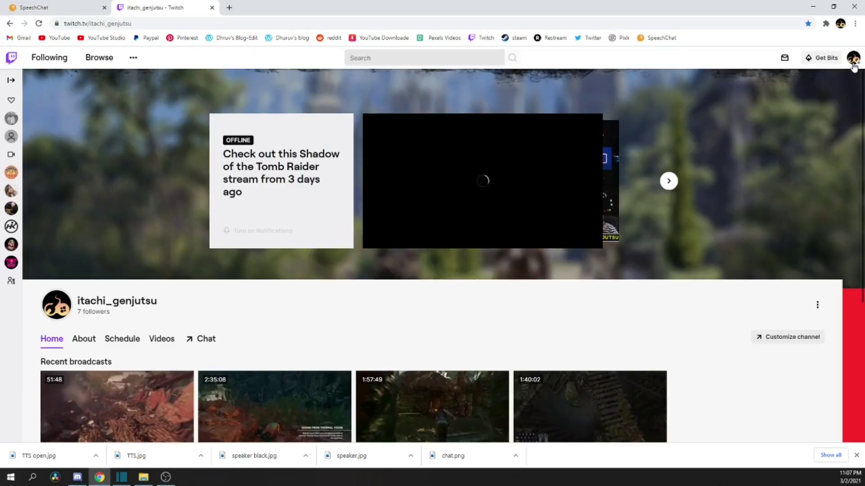
left_click(853, 66)
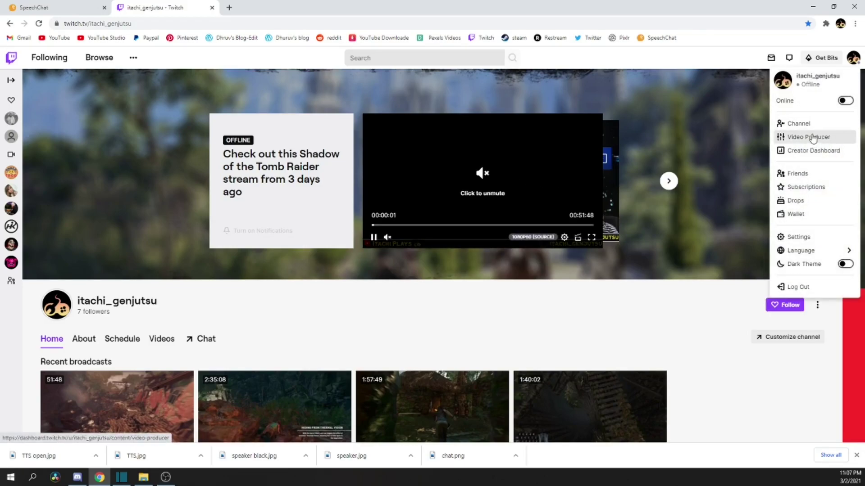
left_click(812, 151)
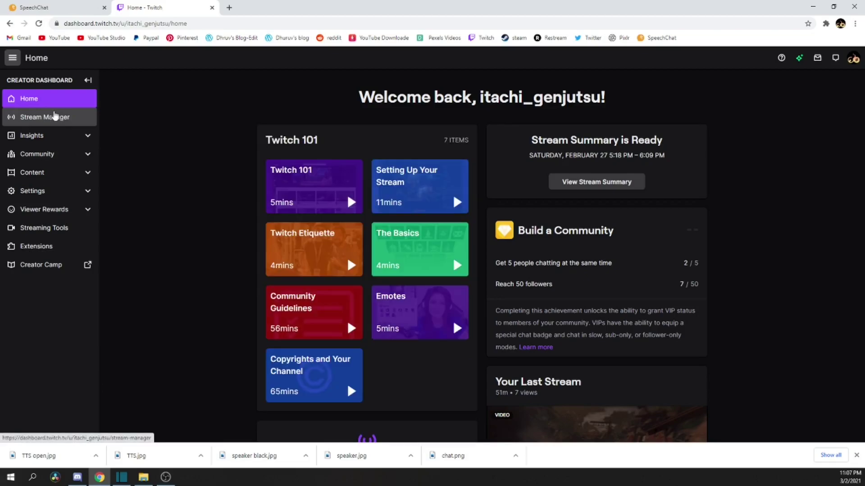
left_click(47, 118)
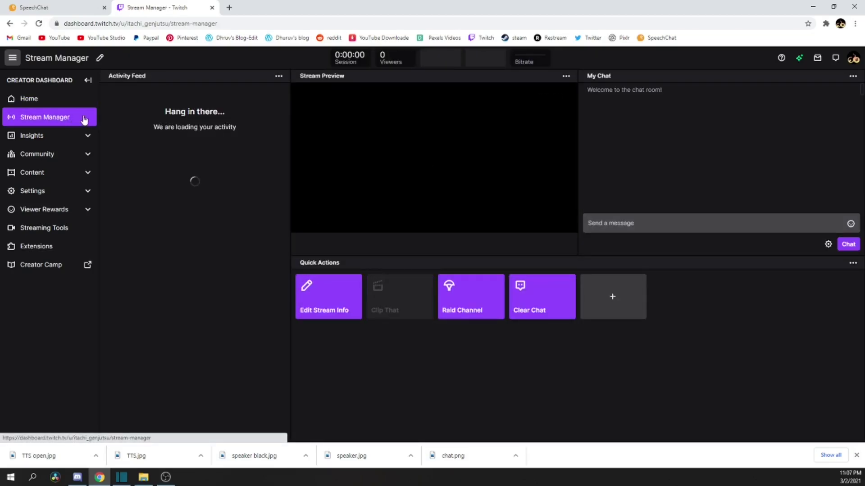
Send the test message "HI" in the Stream Manager's chat
left_click(653, 224)
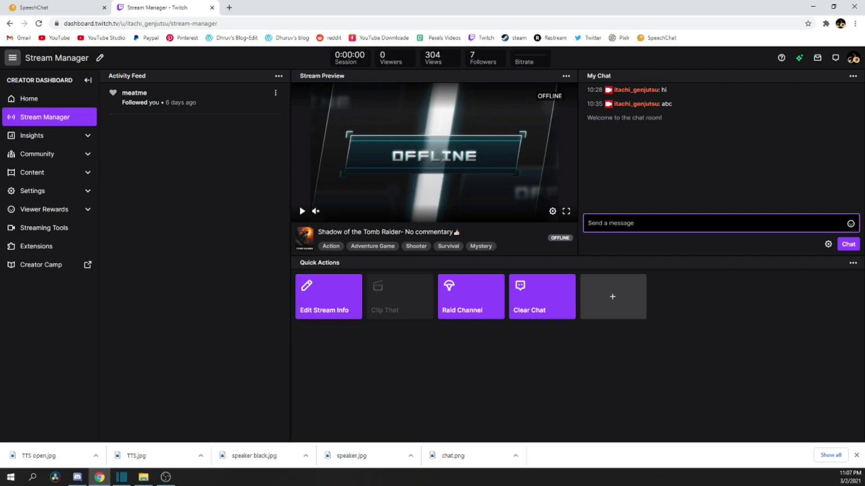
type("Hi")
key("Return")
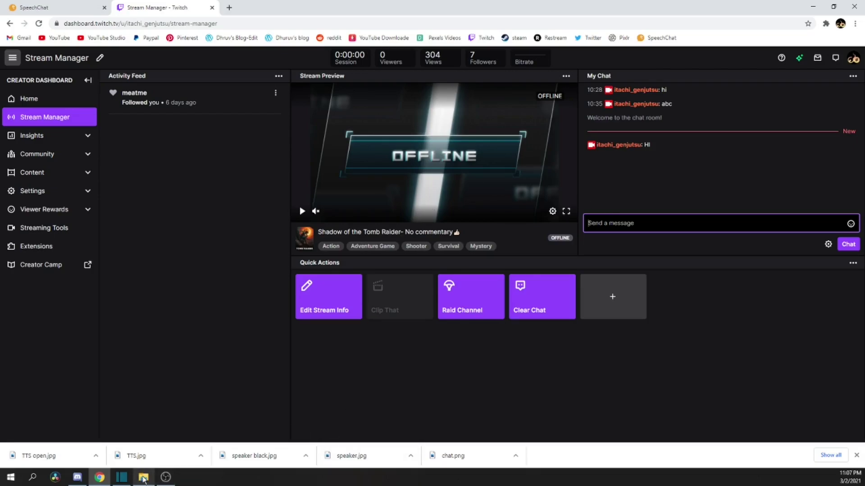
Return to SpeechChat and check the message feed for the test message sent from Twitch
left_click(85, 8)
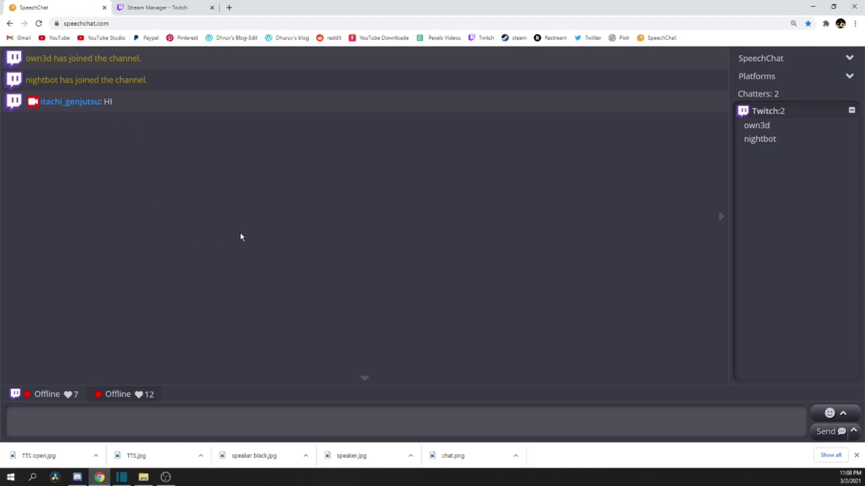
left_click_drag(137, 106, 95, 102)
left_click(157, 105)
left_click(843, 84)
key("alt+Tab")
key("alt+Tab")
In the control panel's general settings, set the chat fade time to 50s with Chat fade left off, and briefly try time stamps on messages
left_click(766, 60)
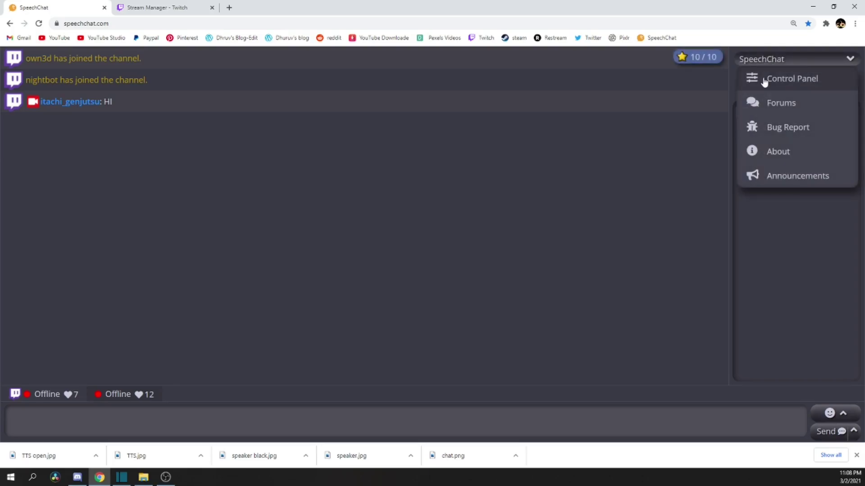
left_click(764, 80)
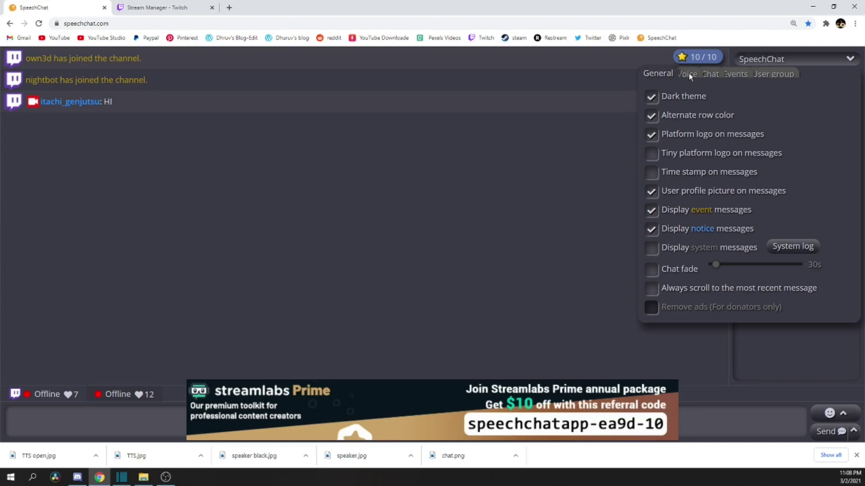
left_click(651, 270)
left_click(716, 265)
left_click_drag(716, 264, 719, 265)
left_click(653, 272)
left_click(653, 176)
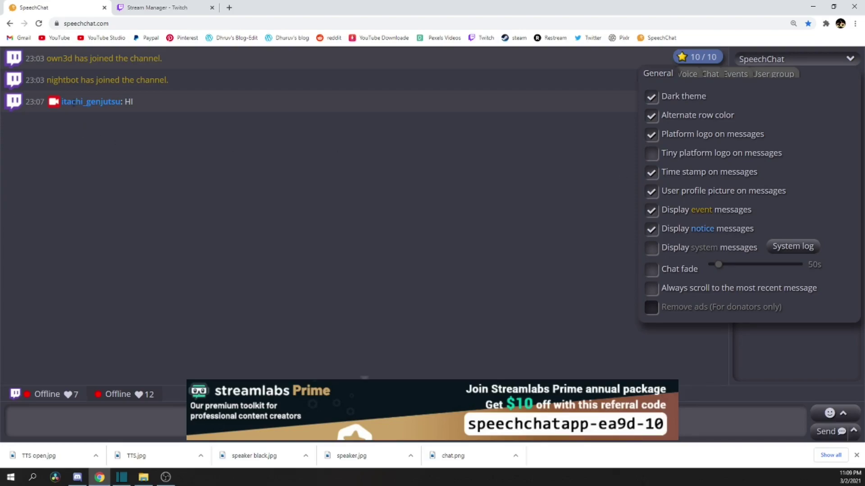
left_click(652, 177)
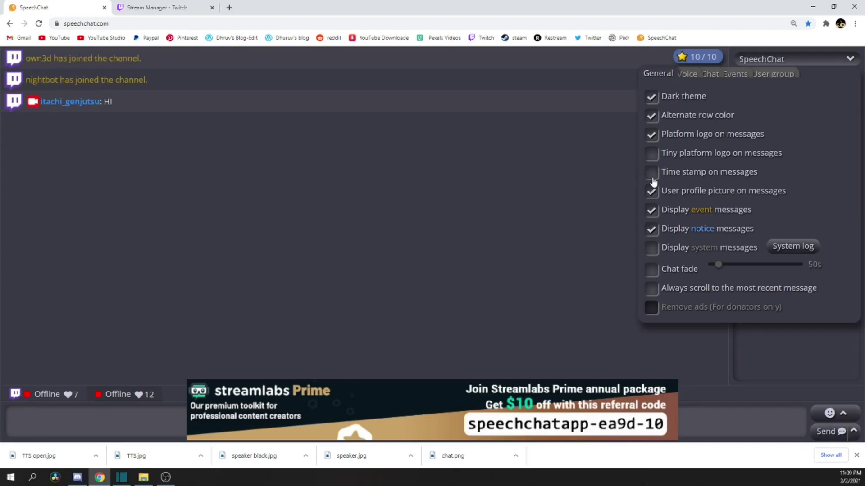
Enable Personality voice in the voice settings and browse the voices offered for pronouncing your name
left_click(692, 75)
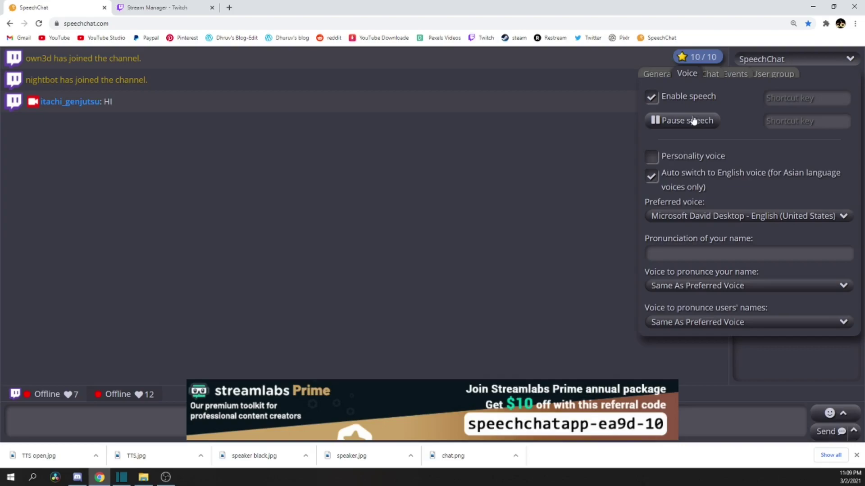
left_click(656, 158)
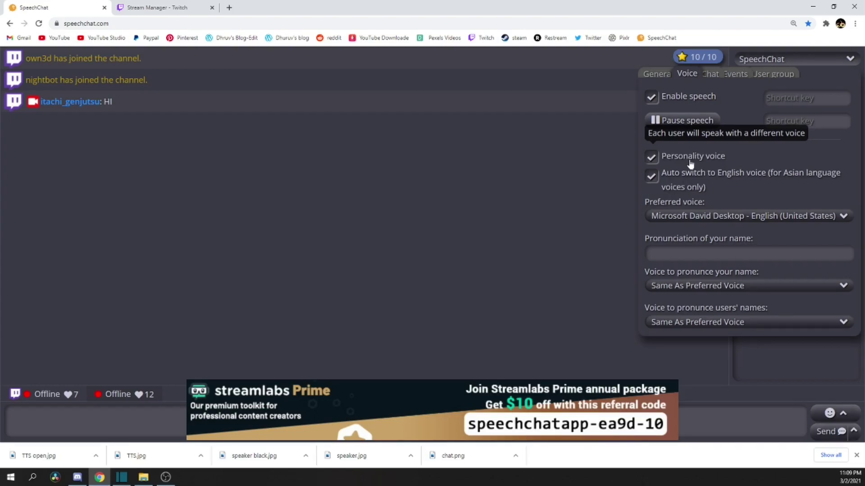
left_click(723, 286)
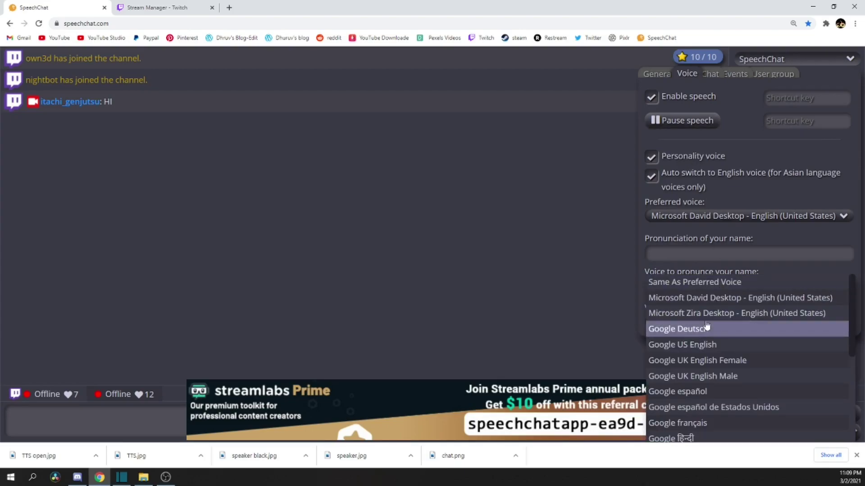
scroll(693, 383, "down", 3)
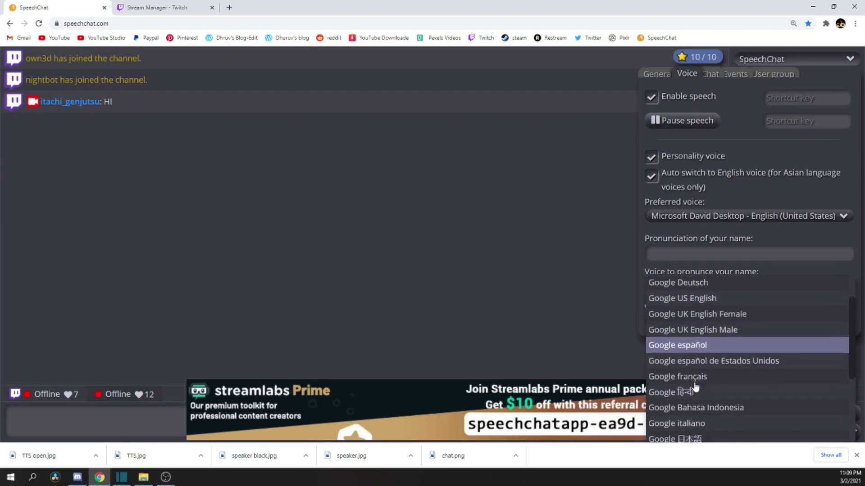
scroll(696, 386, "up", 5)
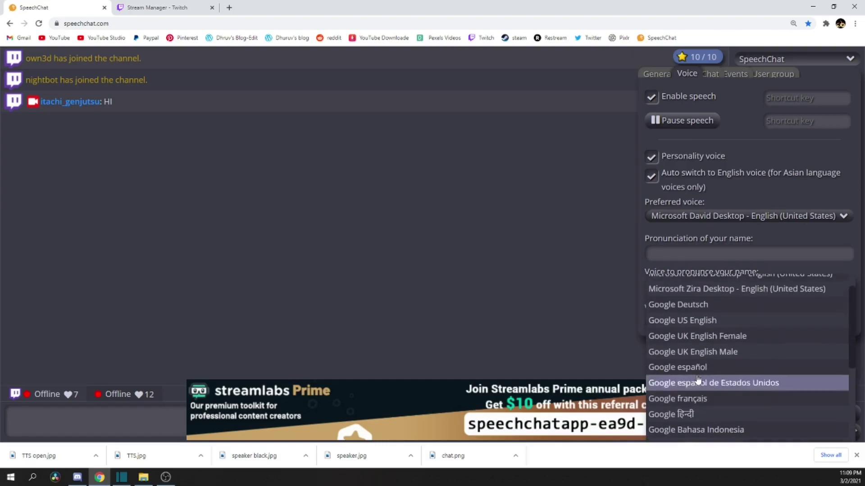
left_click(603, 305)
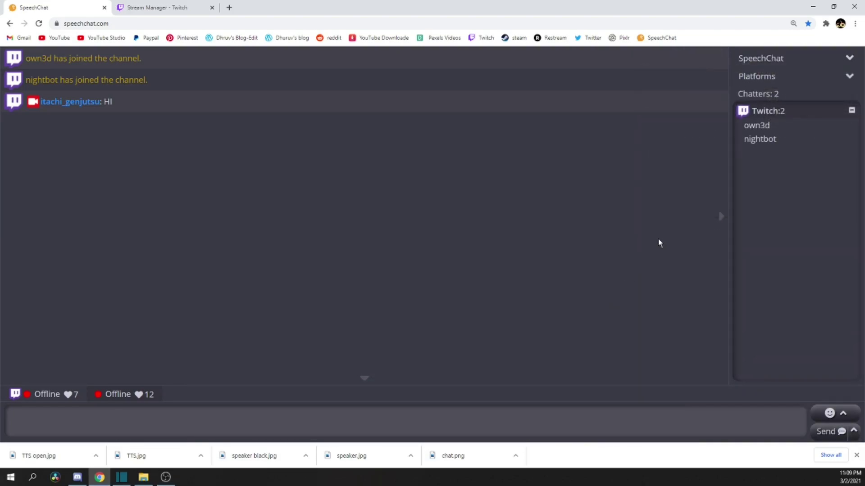
Reopen the control panel's voice settings and turn Personality voice off
left_click(769, 61)
left_click(756, 80)
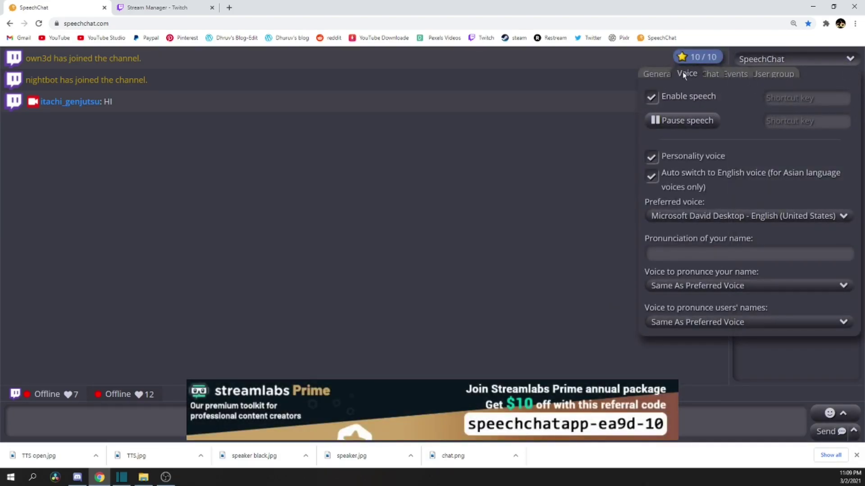
left_click(650, 159)
Examine the speech format for chat messages, including its username and message keywords, without changing it
left_click(713, 75)
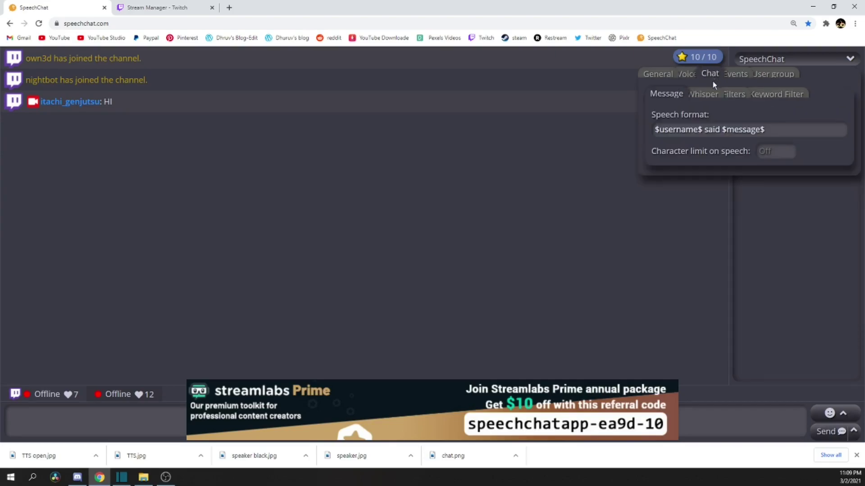
mouse_move(668, 131)
left_click_drag(655, 129, 765, 130)
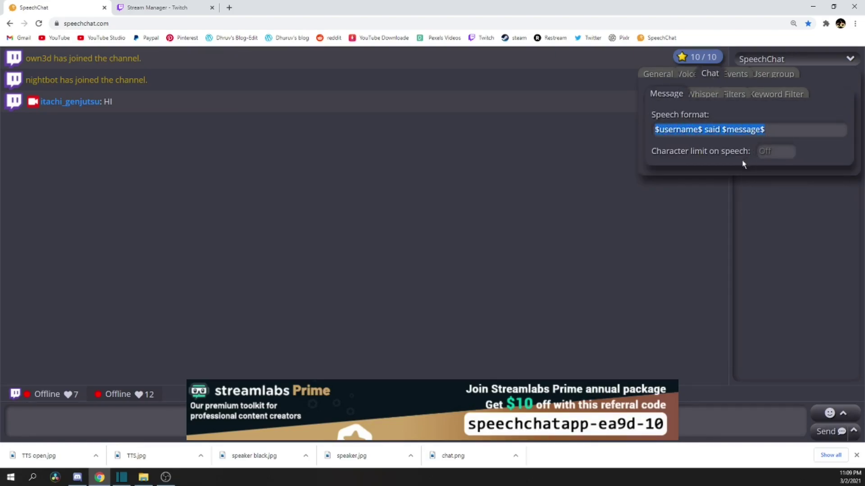
left_click(165, 478)
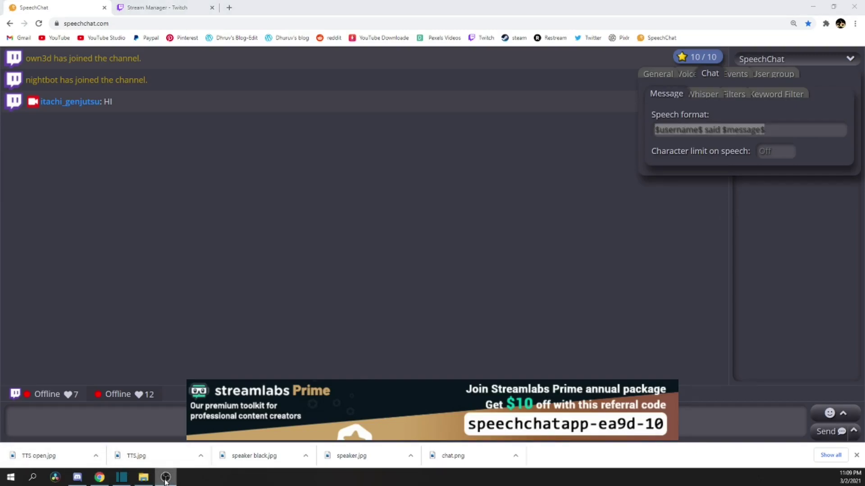
left_click(778, 131)
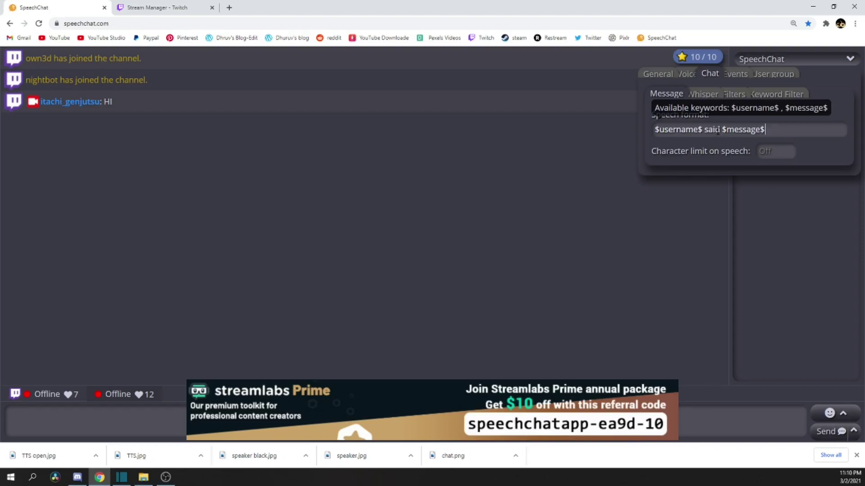
left_click_drag(721, 129, 638, 130)
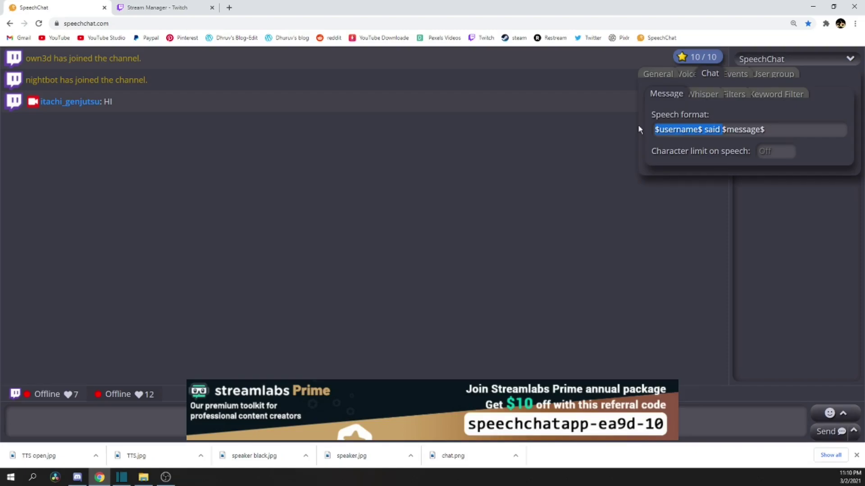
left_click(776, 133)
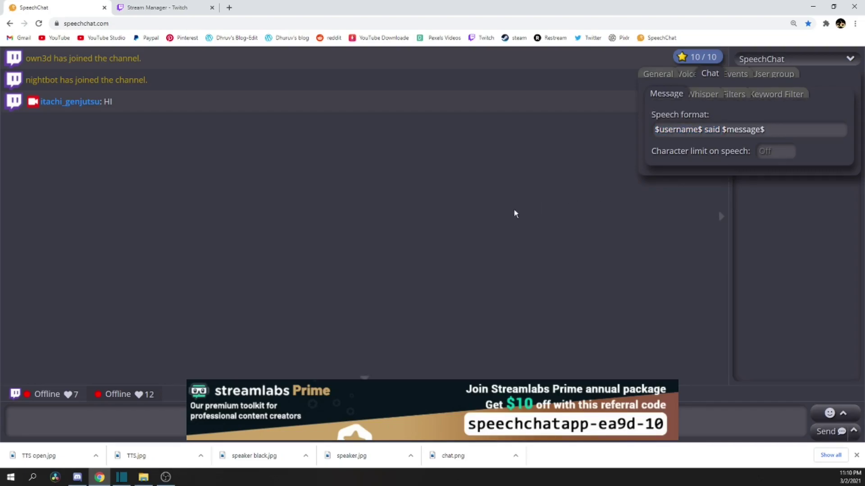
Examine the event message settings for welcoming, followers, hosting, raiding and subscribers without changing them
left_click(734, 74)
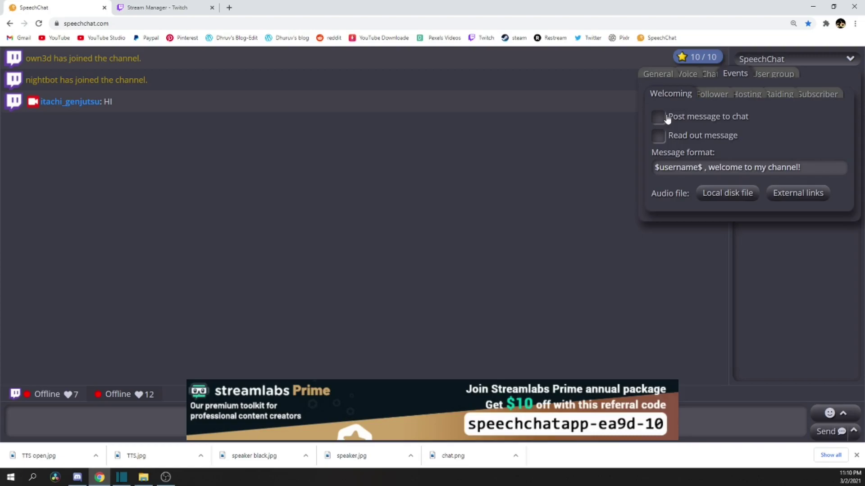
left_click(709, 95)
left_click(744, 96)
left_click(781, 94)
left_click(809, 96)
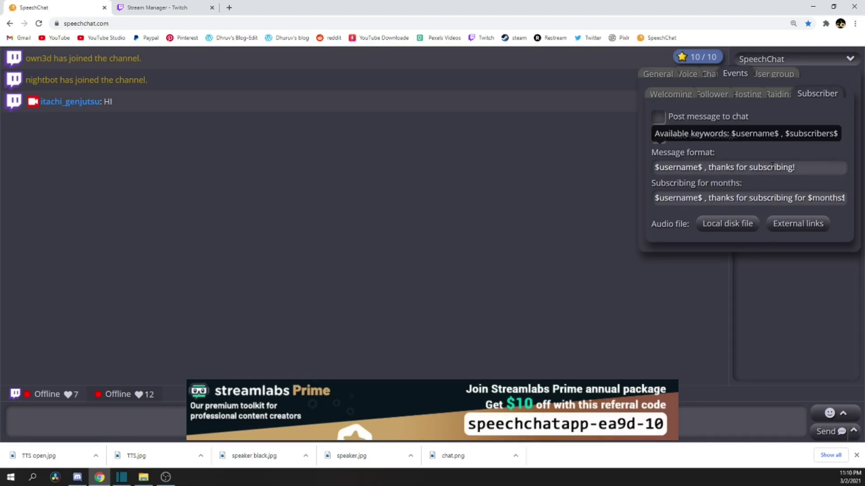
Examine the Whitelist user group's chat and speech permissions for all platforms, Twitch and YouTube, and close the settings
left_click(761, 76)
left_click(721, 115)
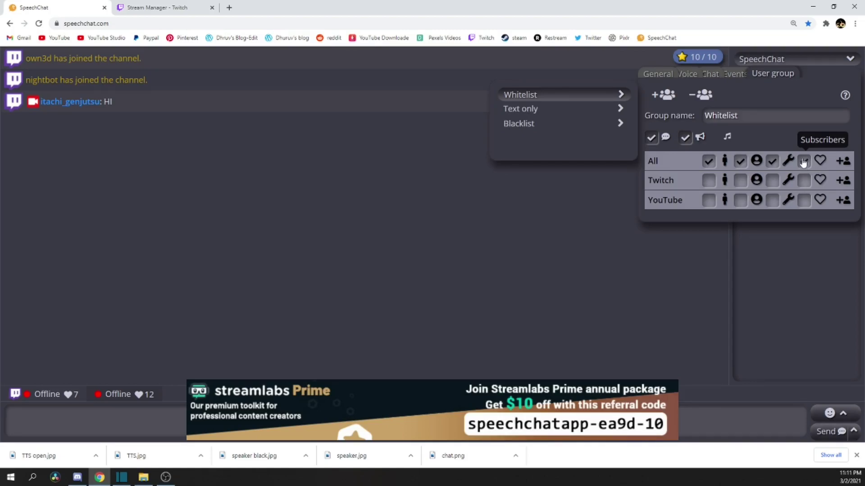
left_click(636, 202)
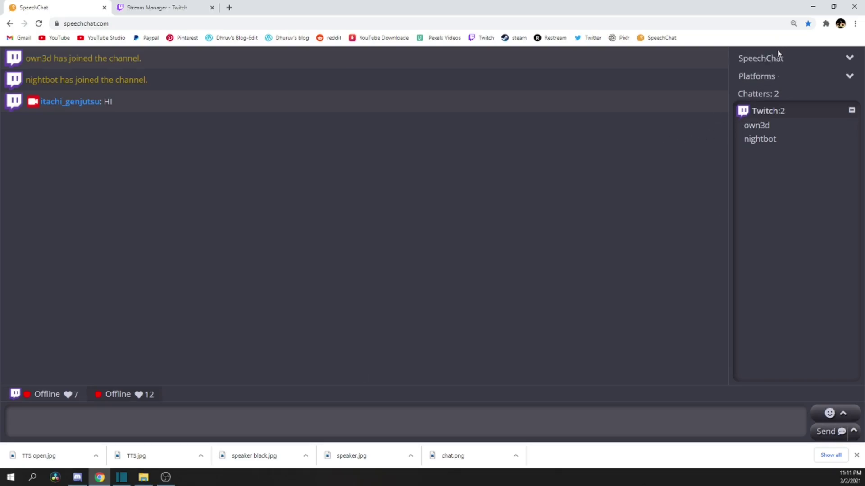
Set the preferred voice to Microsoft Zira Desktop - English (United States) in the control panel's voice settings and close the panel
left_click(771, 63)
left_click(767, 81)
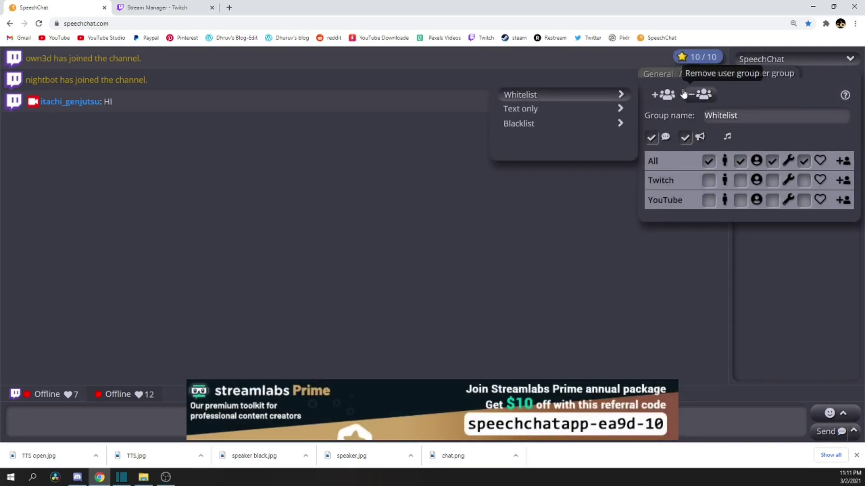
left_click(685, 74)
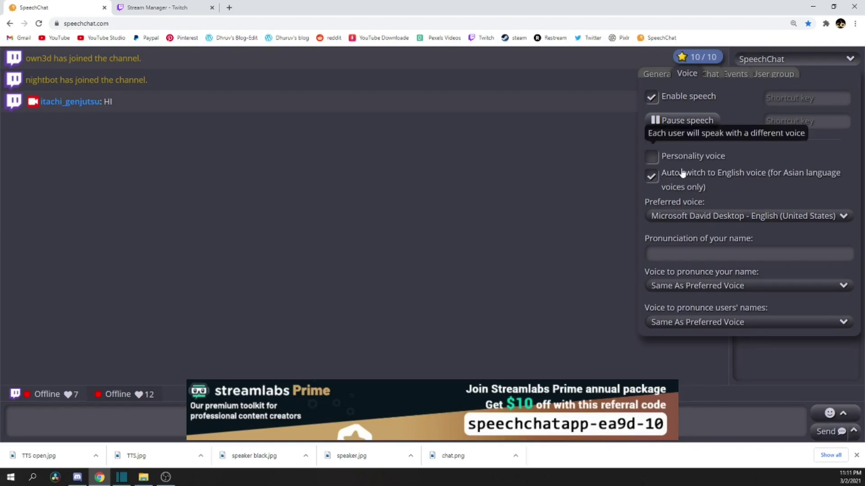
left_click(694, 220)
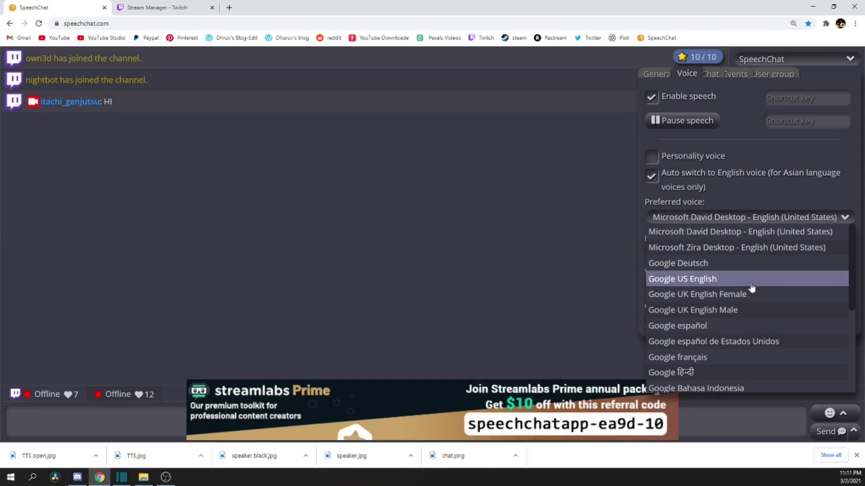
scroll(751, 309, "down", 4)
scroll(750, 331, "up", 4)
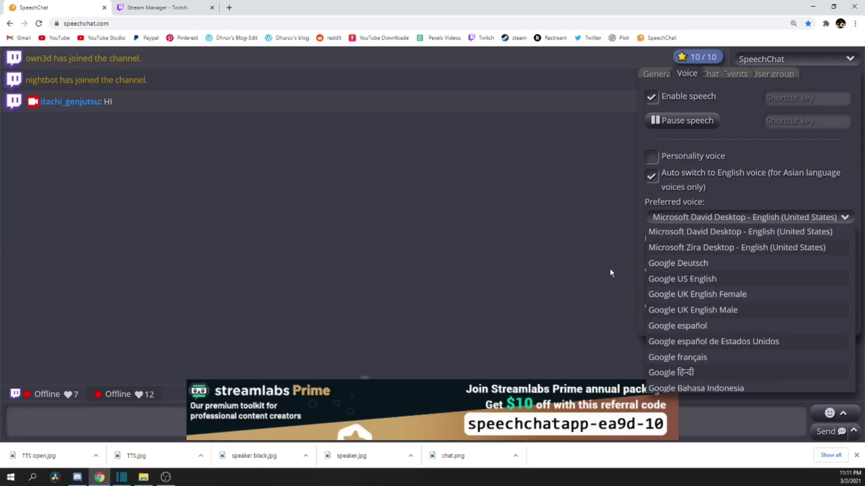
left_click(707, 251)
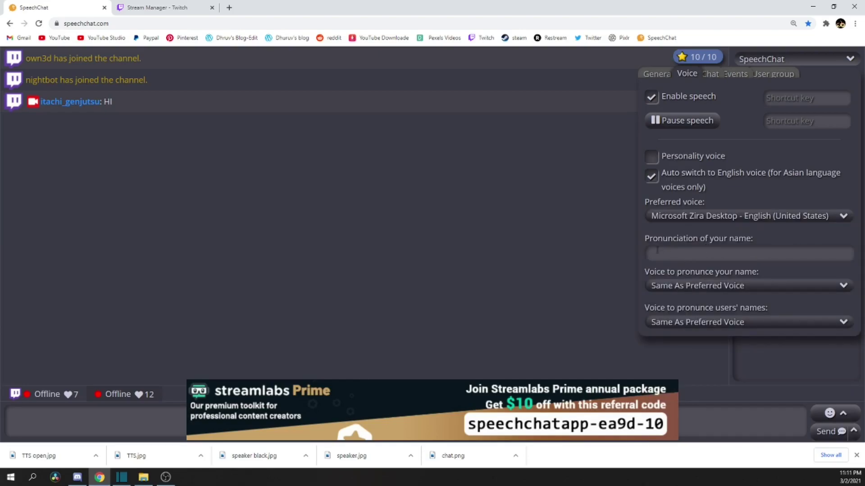
left_click(620, 253)
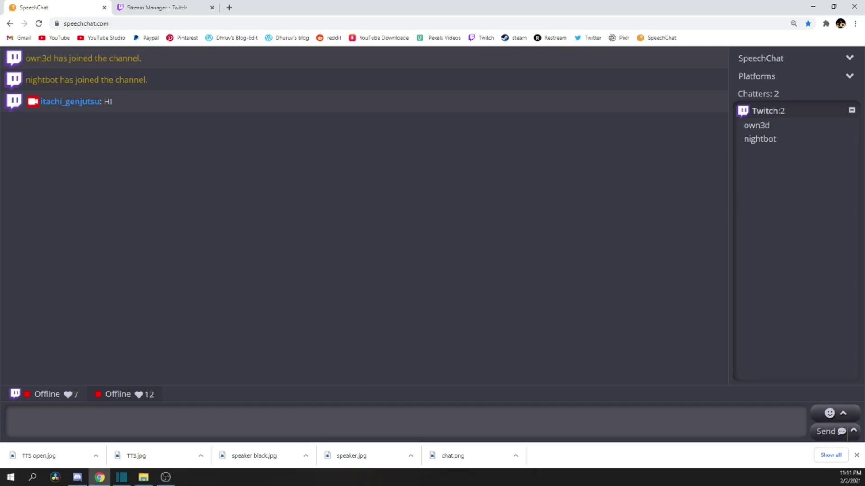
key("alt+Tab")
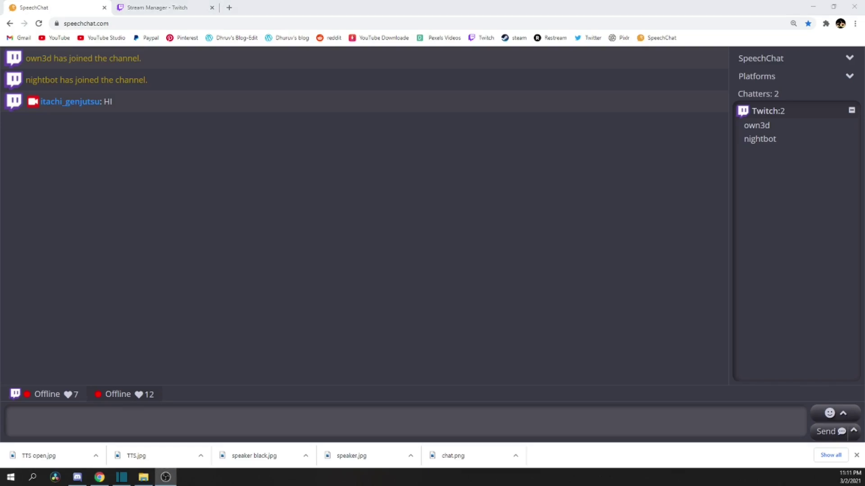